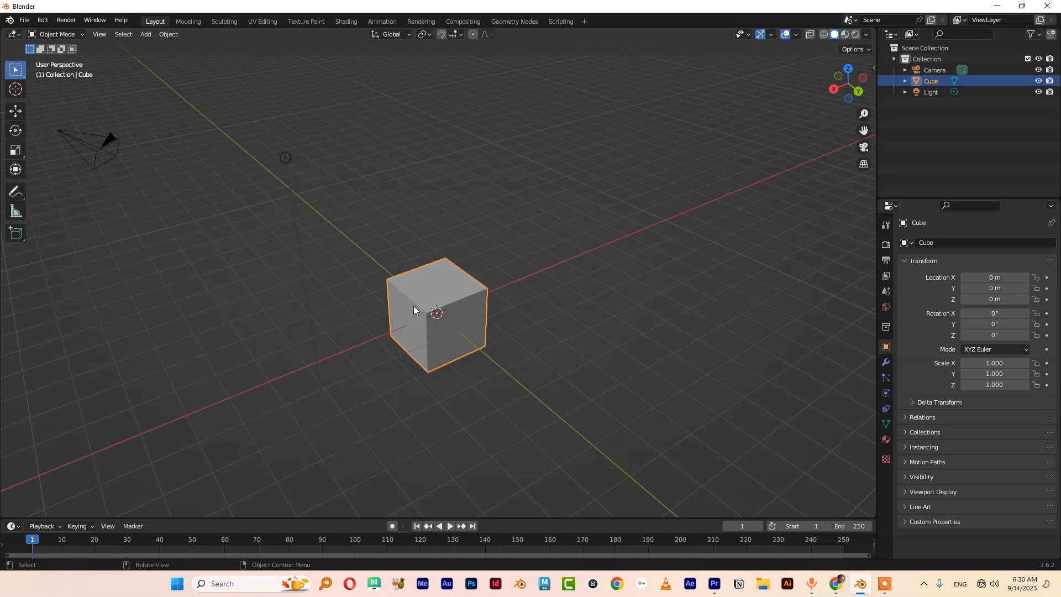
# Step: Place the 3D cursor along the Y axis away from the default cube, add a cube there and scale it to about 0.8
pyautogui.moveTo(434, 328); pyautogui.dragTo(615, 168, button='middle')
pyautogui.moveTo(416, 303); pyautogui.dragTo(494, 290, button='middle')
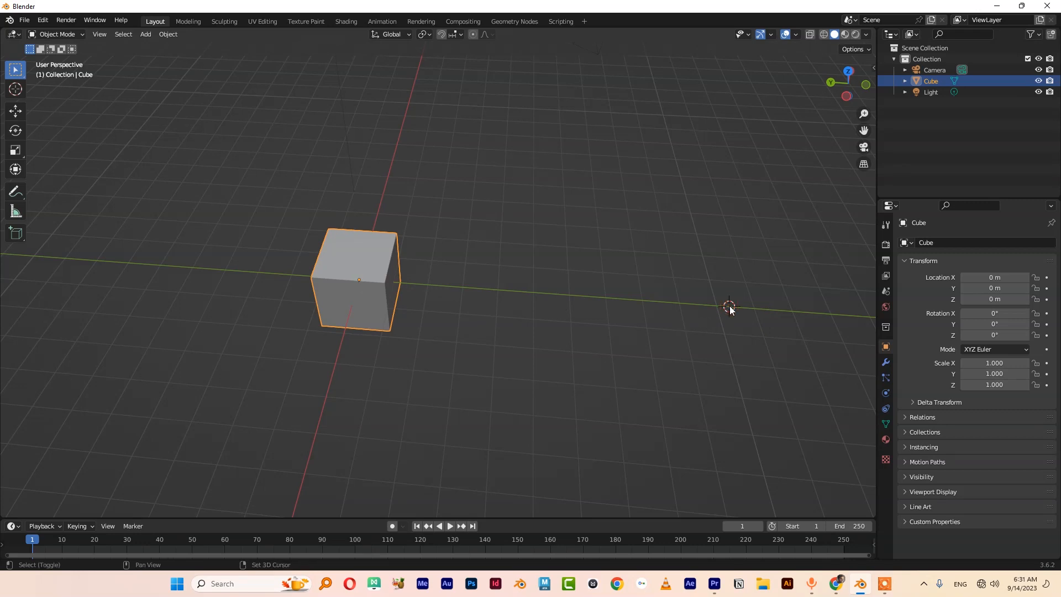
pyautogui.hotkey('shift', 'a')
pyautogui.press('Escape')
pyautogui.hotkey('shift', 'a')
pyautogui.moveTo(678, 310)
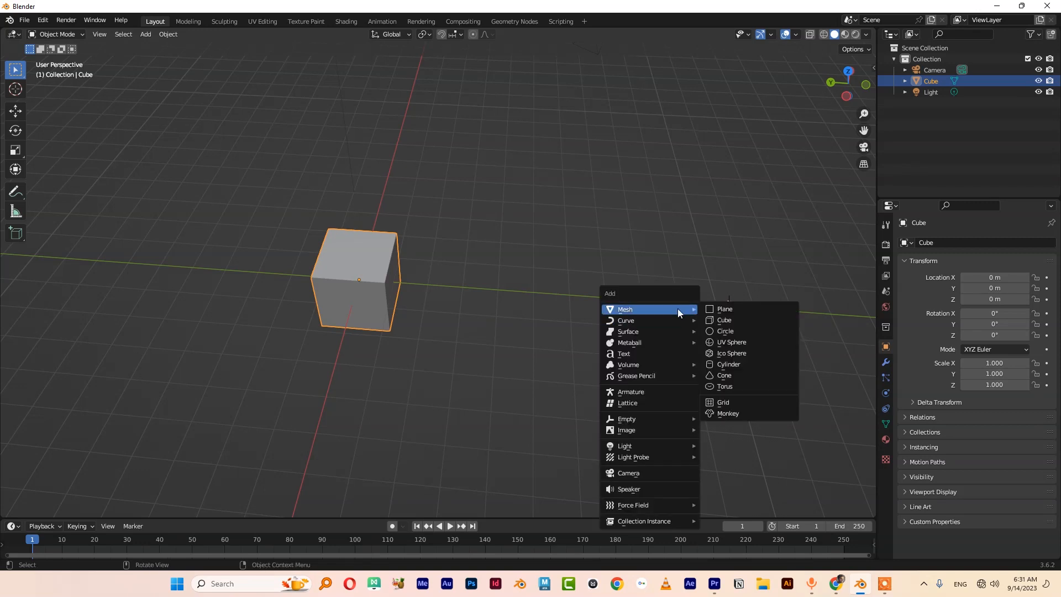
pyautogui.click(733, 320)
pyautogui.press('s')
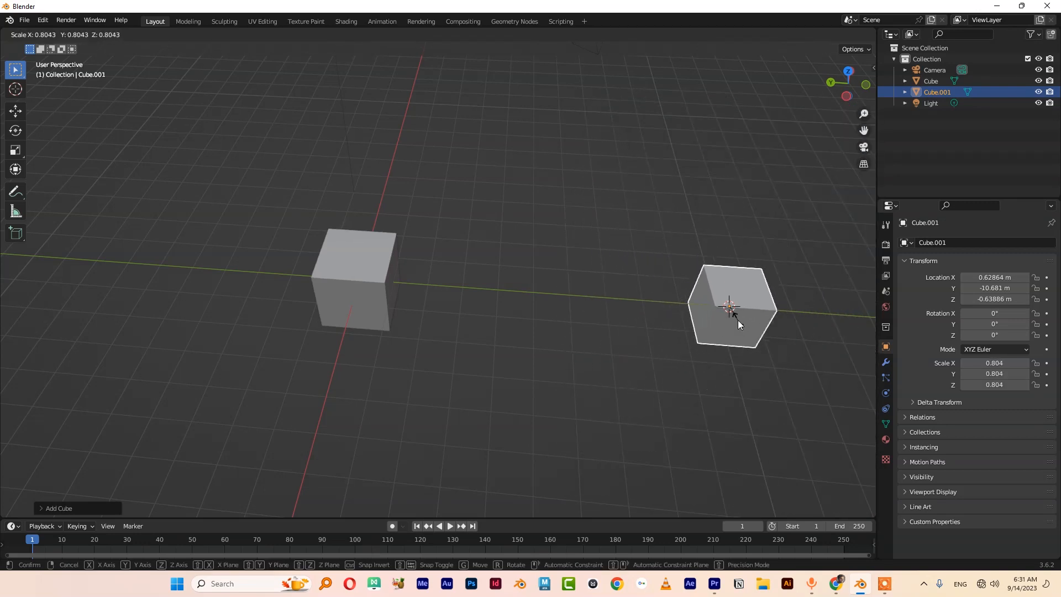
pyautogui.click(738, 319)
# Step: Place the 3D cursor on the original cube's top face, add a cube there and scale it to about 0.75
pyautogui.click(337, 268)
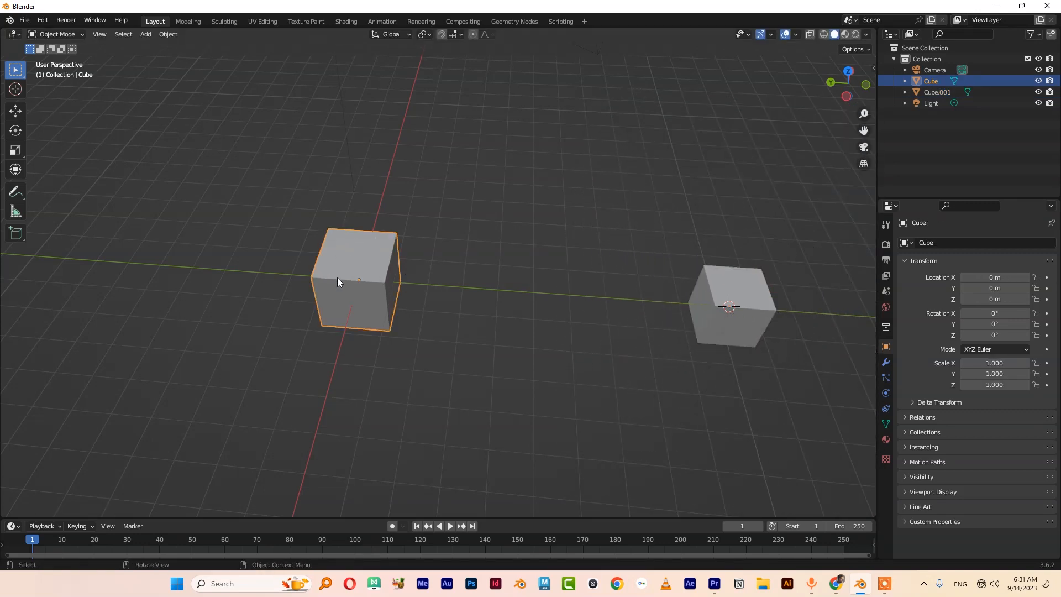
pyautogui.moveTo(349, 254); pyautogui.dragTo(366, 232, button='middle')
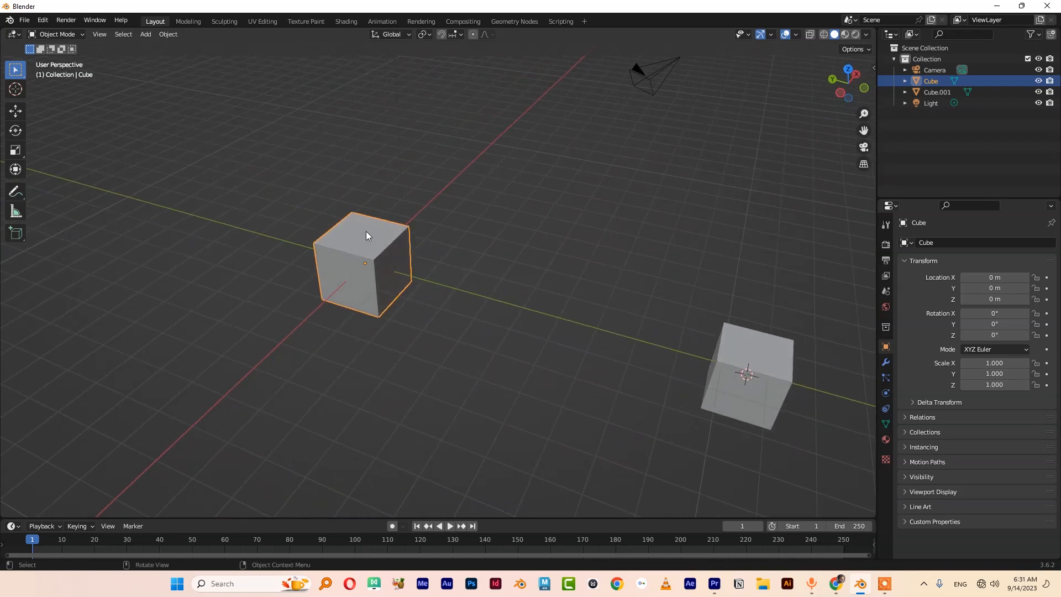
pyautogui.keyDown('shift'); pyautogui.rightClick(361, 237); pyautogui.keyUp('shift')
pyautogui.moveTo(415, 248)
pyautogui.mouseDown(button='middle')
pyautogui.moveTo(483, 200)
pyautogui.moveTo(446, 235)
pyautogui.moveTo(424, 235)
pyautogui.mouseUp(button='middle')
pyautogui.hotkey('shift', 'a')
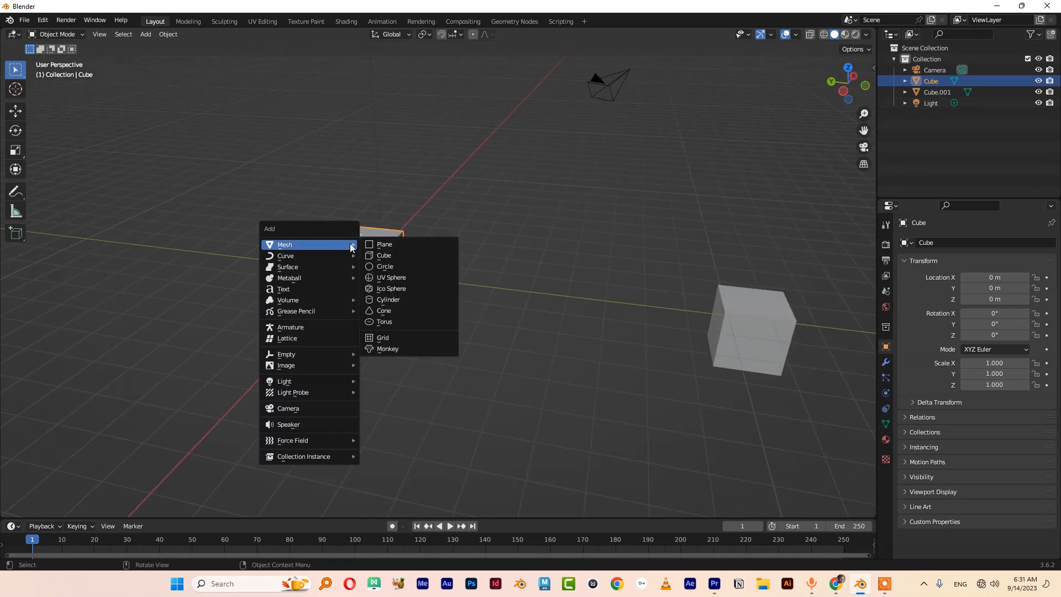
pyautogui.click(381, 254)
pyautogui.press('s')
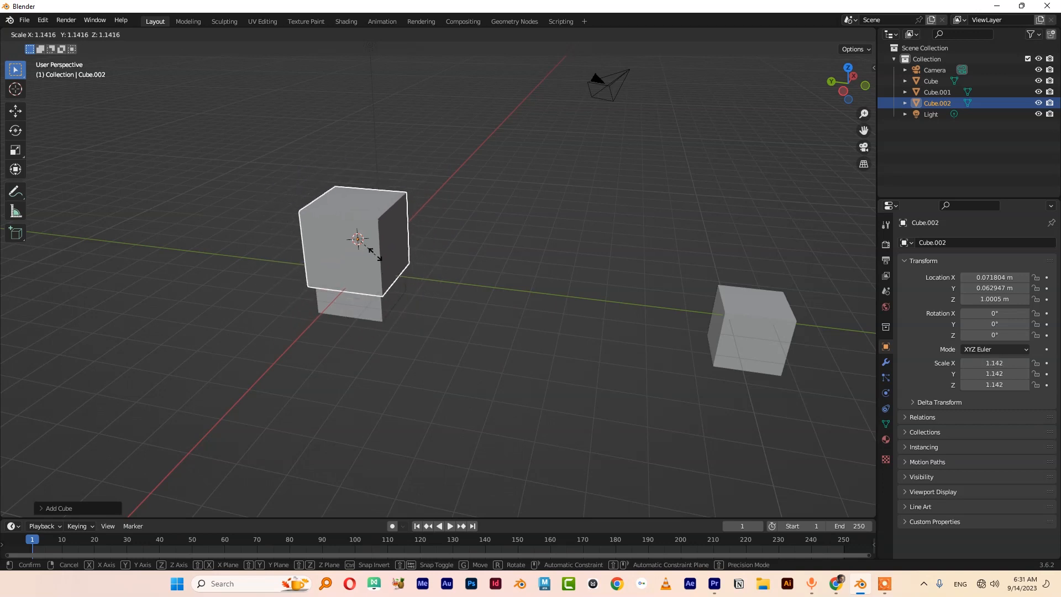
pyautogui.click(372, 250)
# Step: Place the 3D cursor in empty space near the camera, add a cube there and scale it to about 0.61
pyautogui.moveTo(372, 249); pyautogui.dragTo(497, 221, button='middle')
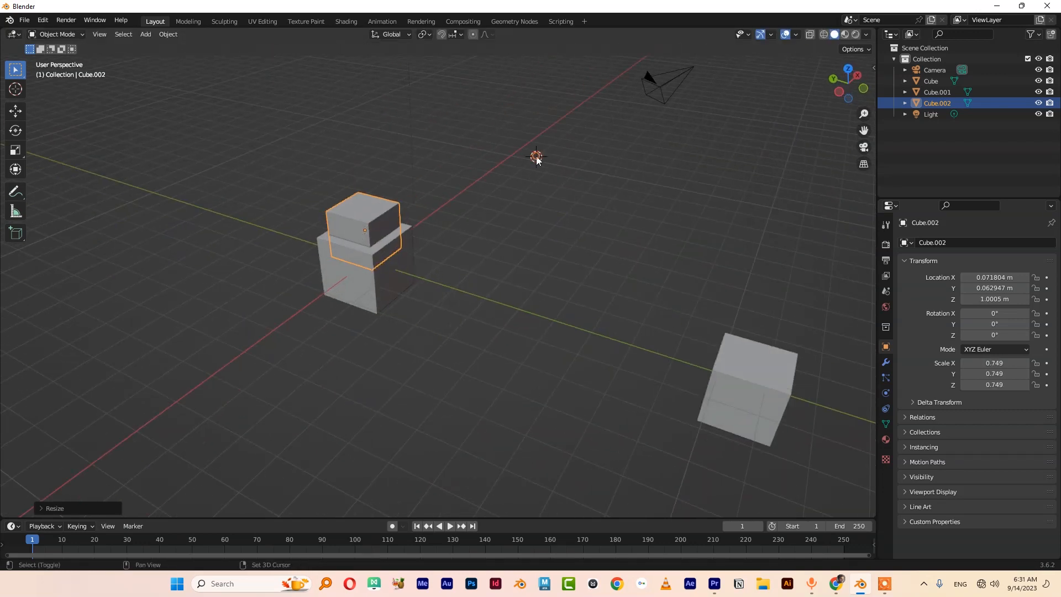
pyautogui.hotkey('shift', 'a')
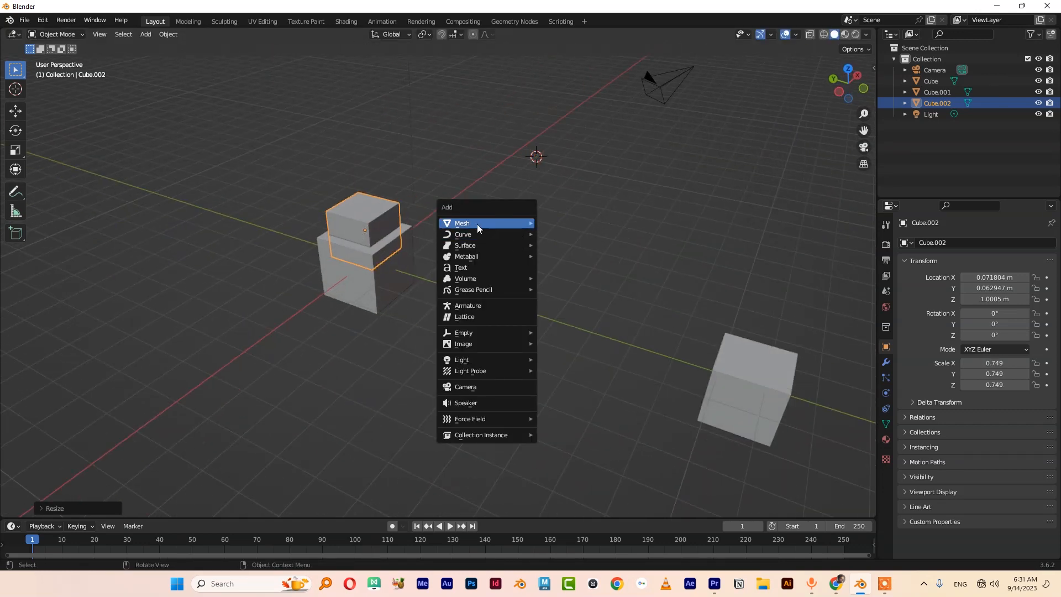
pyautogui.moveTo(482, 224)
pyautogui.click(565, 234)
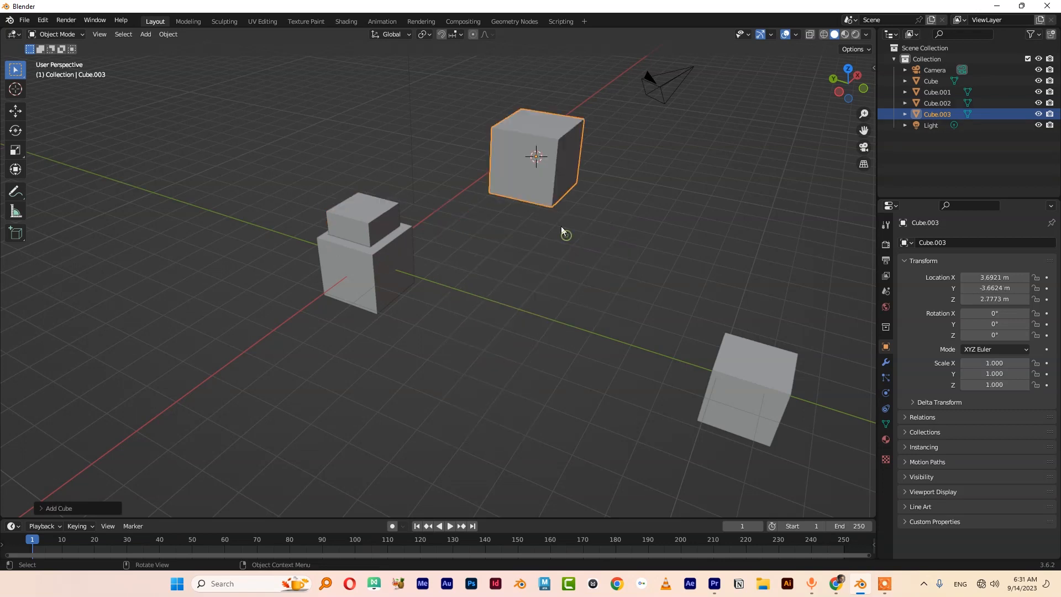
pyautogui.press('s')
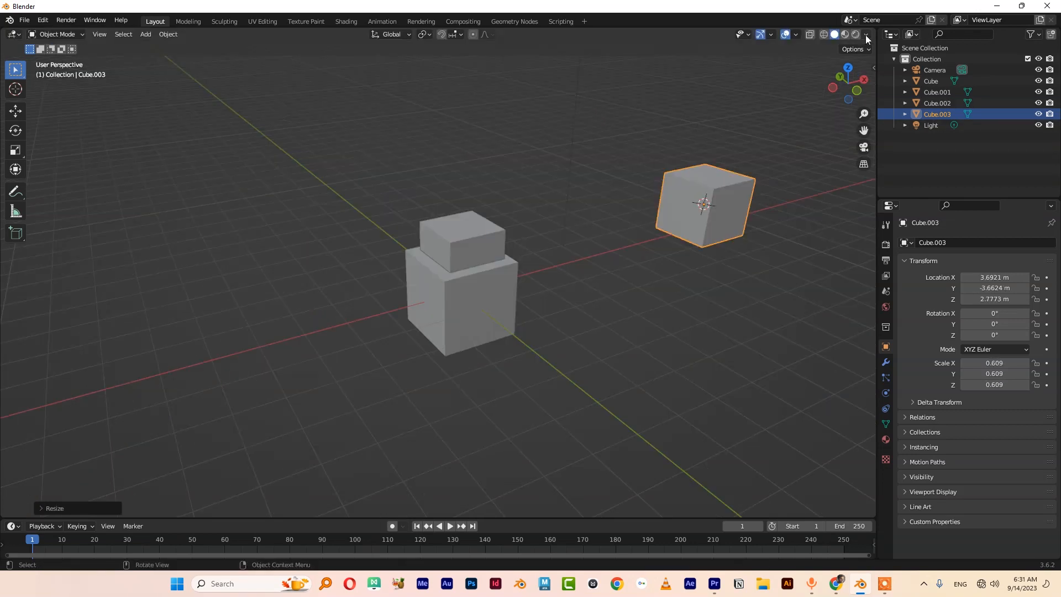
# Step: Hide the 3D cursor in the viewport overlays and show it again
pyautogui.click(866, 35)
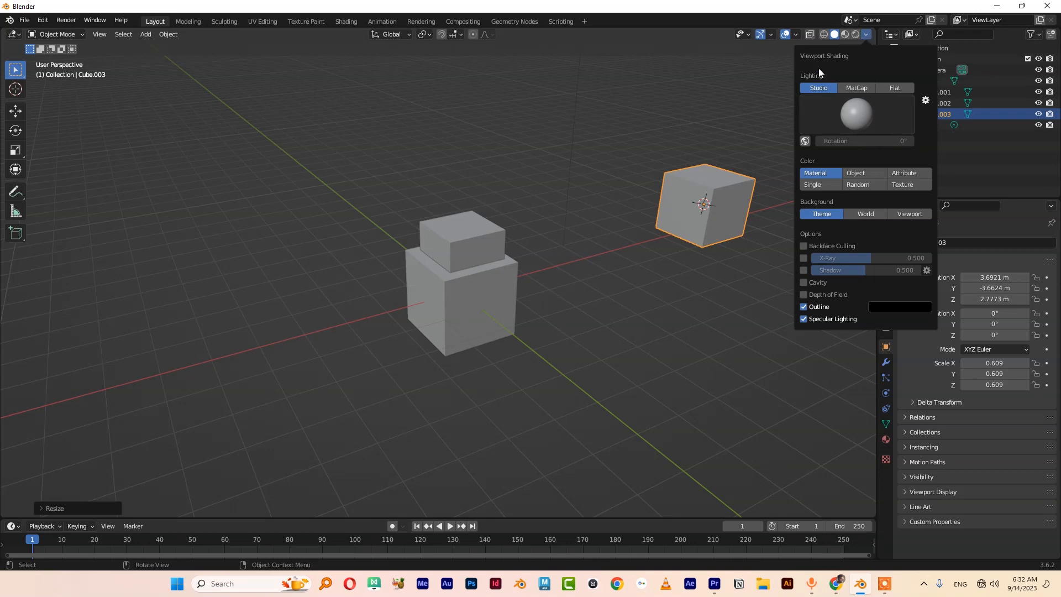
pyautogui.click(796, 35)
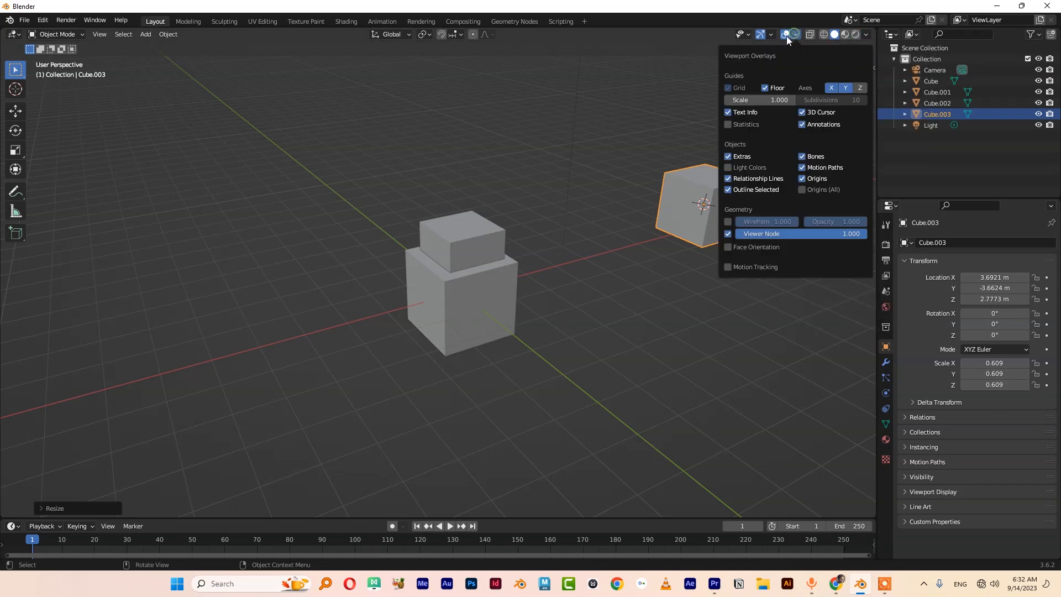
pyautogui.click(803, 112)
pyautogui.click(802, 113)
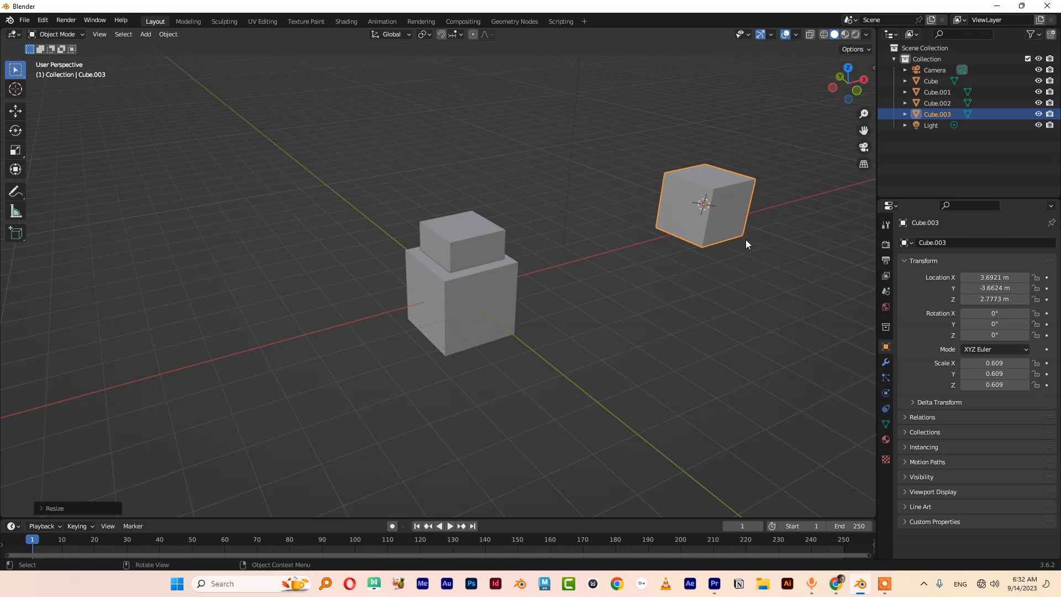
# Step: Place the 3D cursor in empty space to one side of the selected cube and snap the cube to the cursor
pyautogui.moveTo(653, 198); pyautogui.dragTo(741, 320, button='middle')
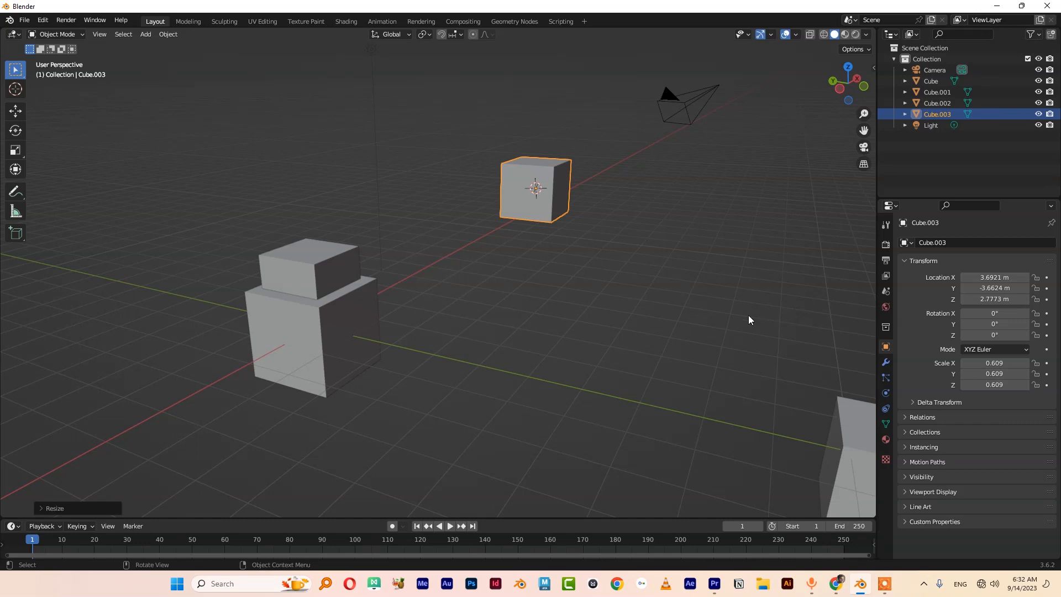
pyautogui.keyDown('shift'); pyautogui.rightClick(800, 284); pyautogui.keyUp('shift')
pyautogui.hotkey('shift', 's')
pyautogui.hotkey('shift', 's')
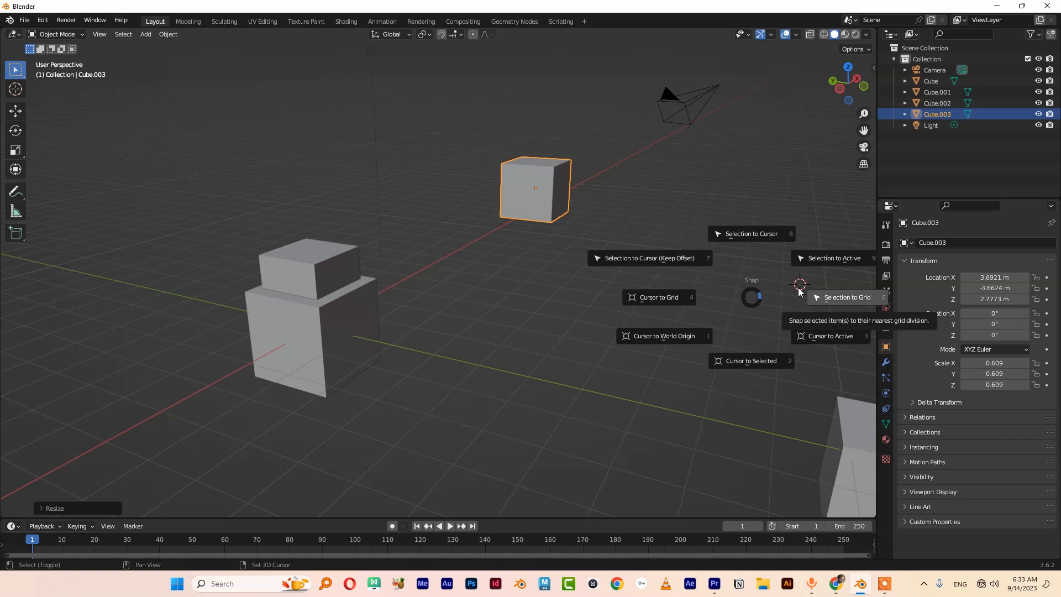
pyautogui.click(741, 237)
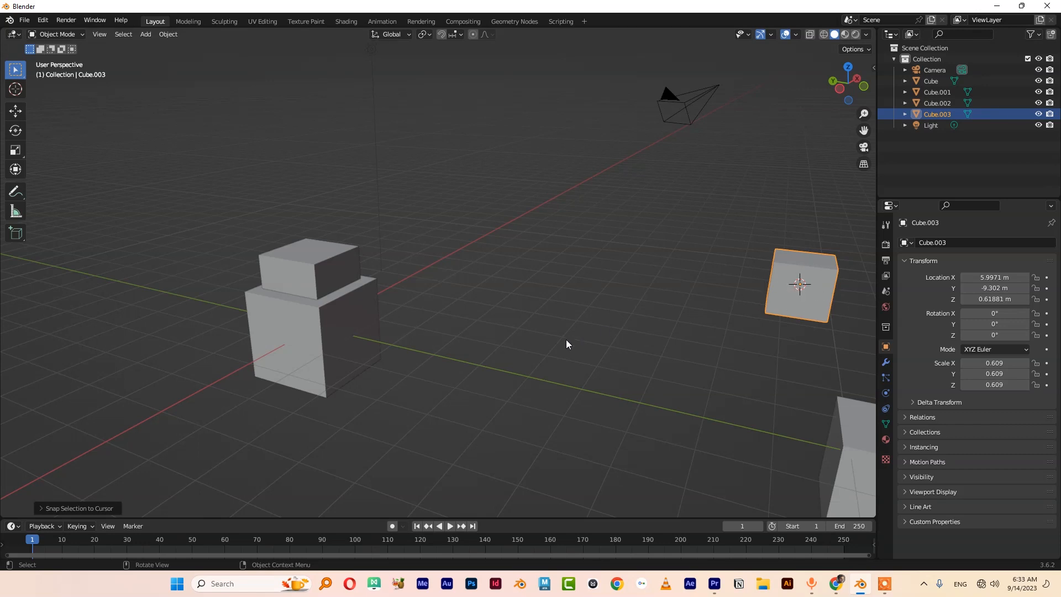
# Step: Examine the Snap options for cursor and selection, and the available Pivot Point choices
pyautogui.moveTo(566, 343); pyautogui.dragTo(508, 343, button='middle')
pyautogui.hotkey('shift', 's')
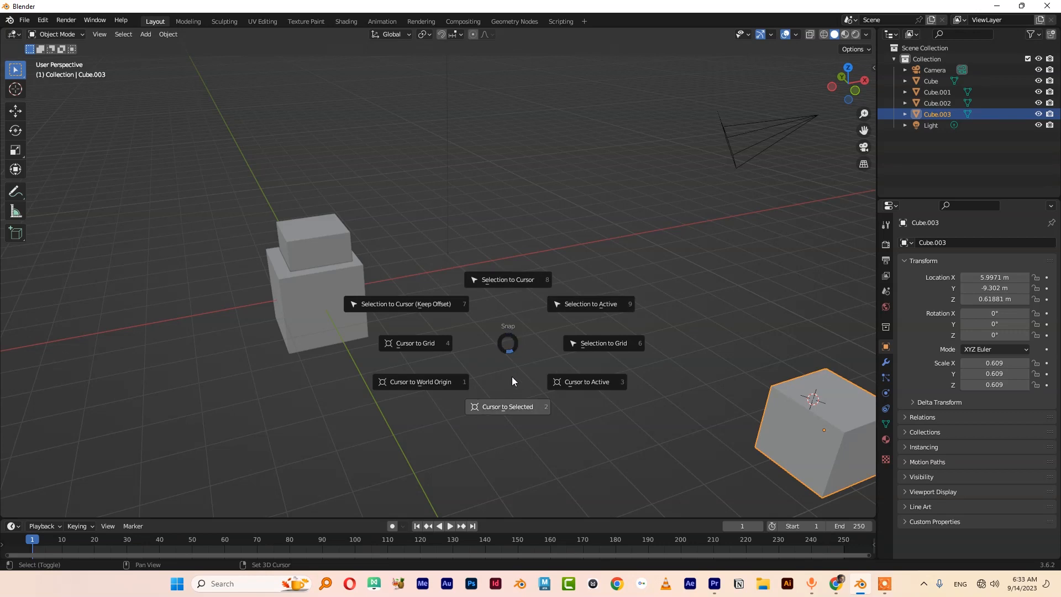
pyautogui.click(508, 343)
pyautogui.moveTo(508, 343); pyautogui.dragTo(469, 362, button='middle')
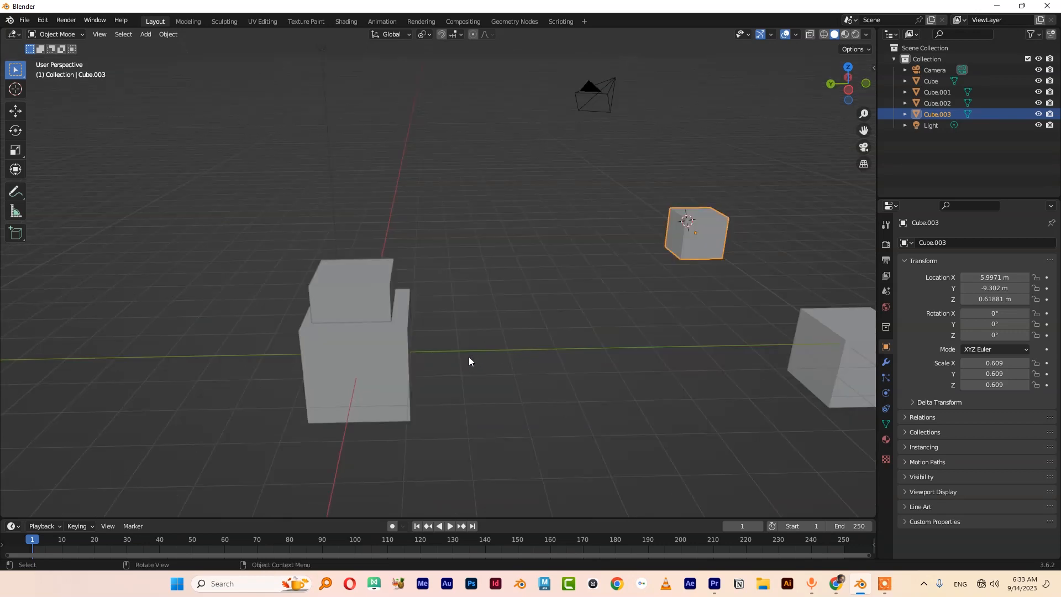
pyautogui.press('.')
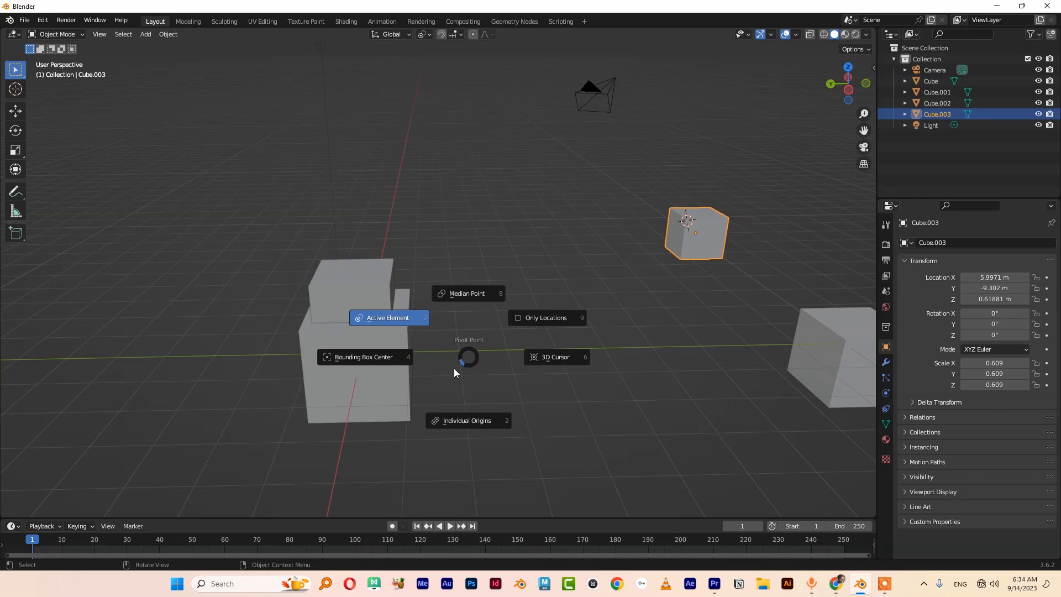
pyautogui.click(453, 368)
pyautogui.moveTo(636, 257); pyautogui.dragTo(422, 303, button='middle')
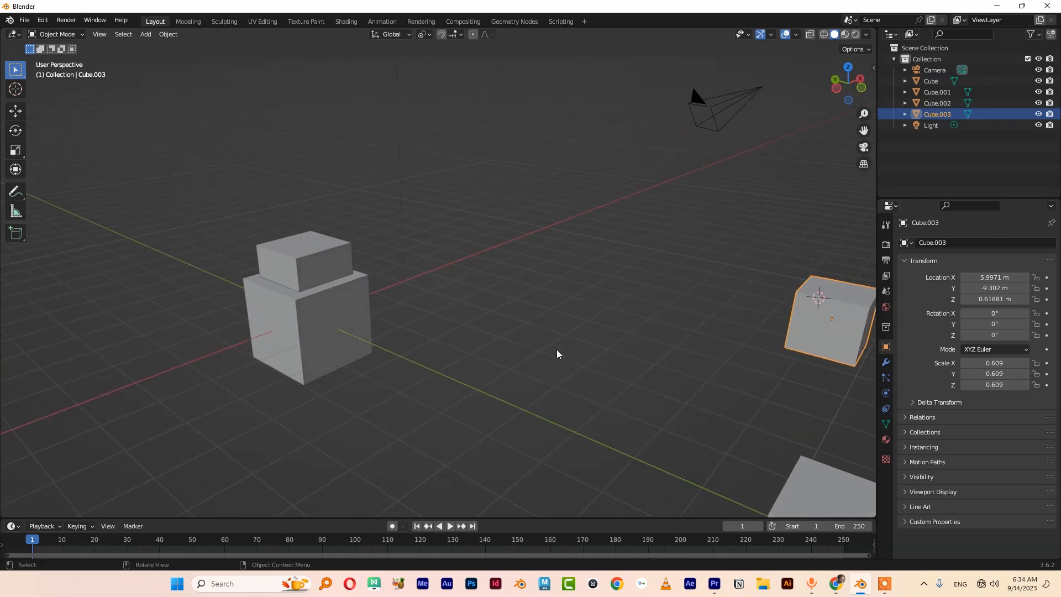
pyautogui.moveTo(635, 329); pyautogui.dragTo(436, 426, button='middle')
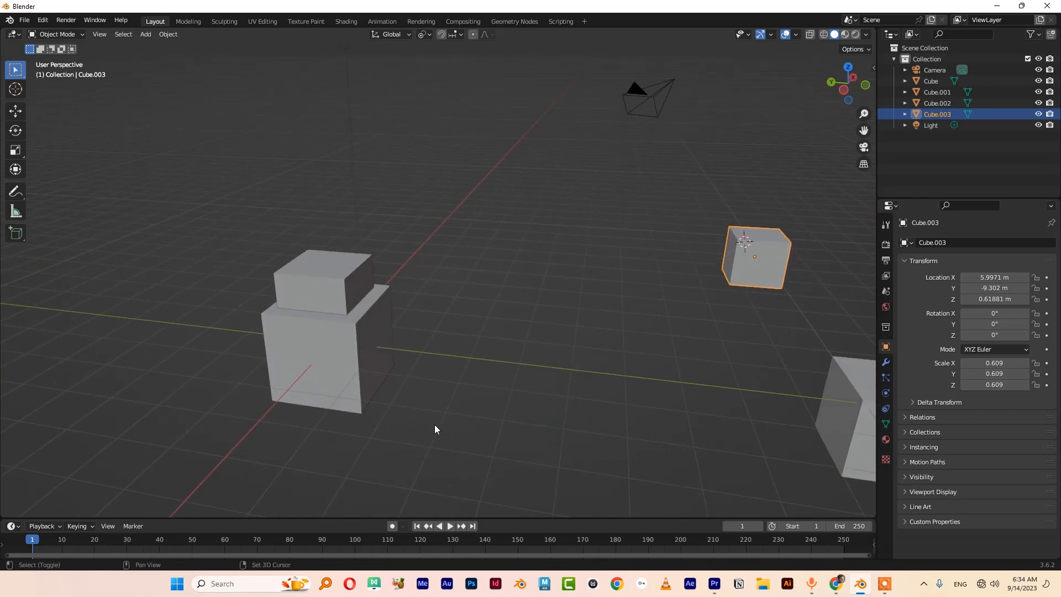
pyautogui.scroll(-4, 435, 428)
pyautogui.moveTo(327, 416); pyautogui.dragTo(504, 421, button='middle')
pyautogui.moveTo(504, 420); pyautogui.dragTo(490, 419, button='middle')
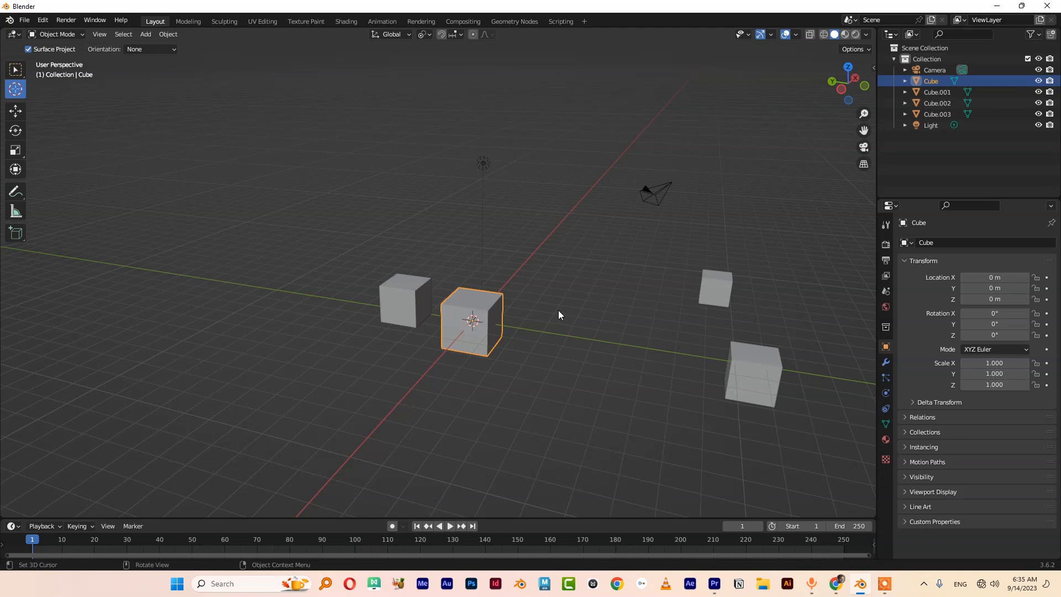
# Step: Raise one top edge of the original cube along Z in Edit Mode to form a sloped top, and return to Object Mode
pyautogui.scroll(3, 472, 316)
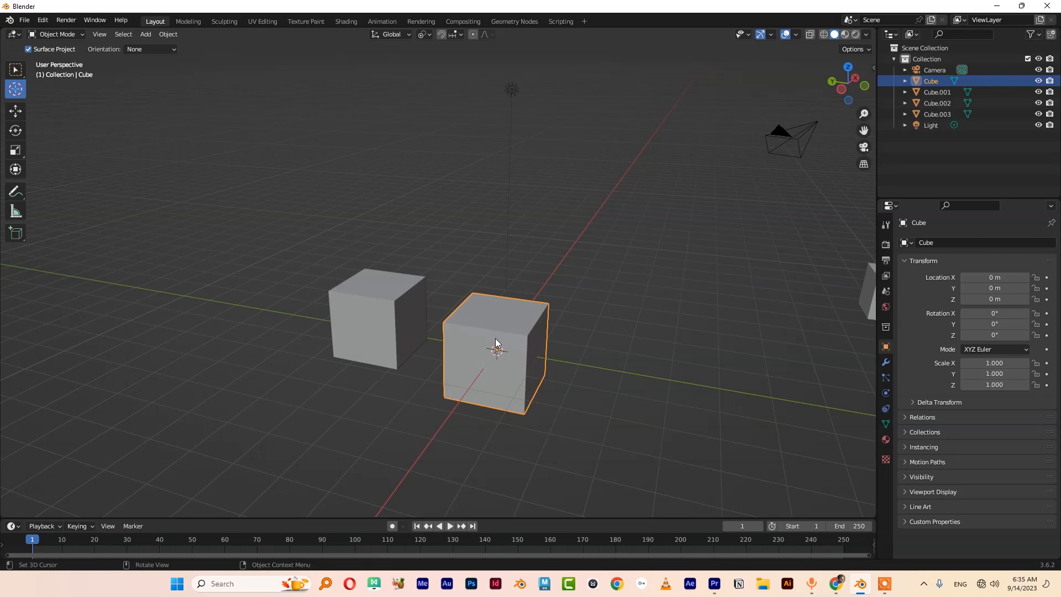
pyautogui.moveTo(484, 342)
pyautogui.mouseDown(button='middle')
pyautogui.moveTo(492, 338)
pyautogui.moveTo(472, 324)
pyautogui.moveTo(491, 347)
pyautogui.moveTo(479, 351)
pyautogui.moveTo(500, 346)
pyautogui.mouseUp(button='middle')
pyautogui.press('Tab')
pyautogui.press('g')
pyautogui.press('z')
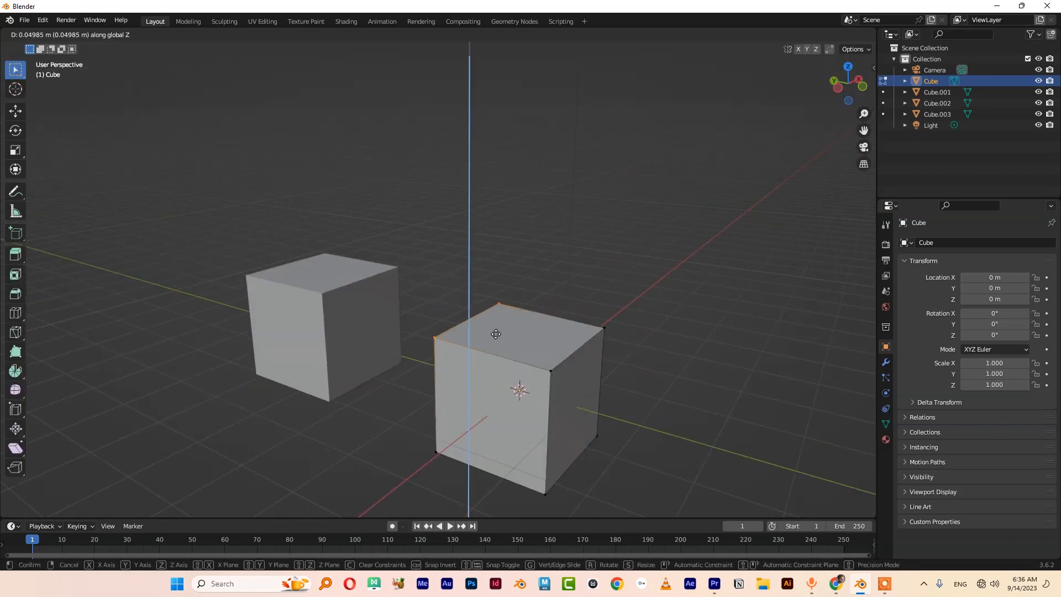
pyautogui.click(495, 297)
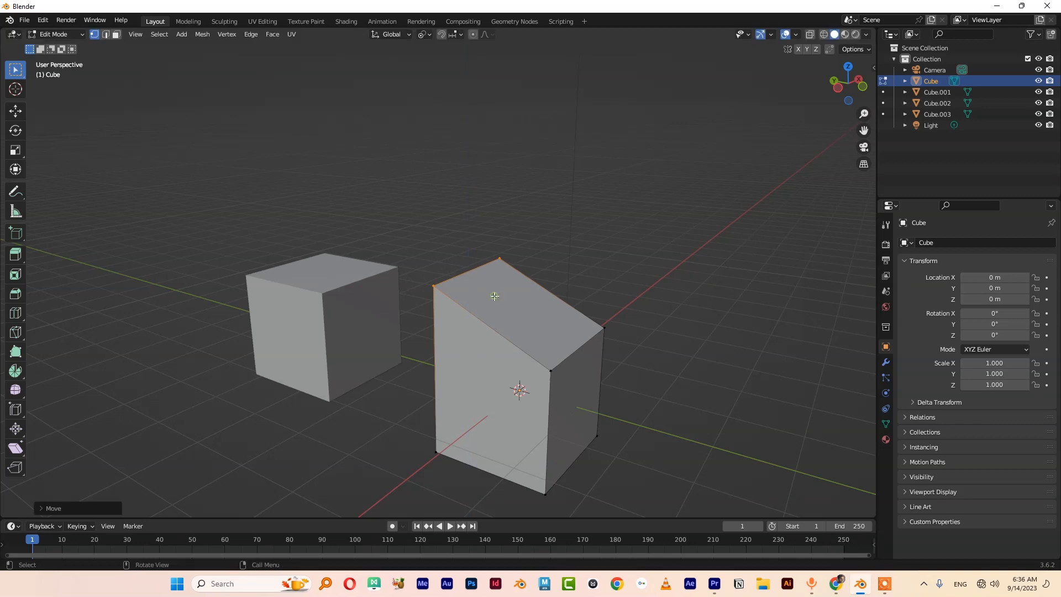
pyautogui.press('Tab')
# Step: Place the 3D cursor on the cube's sloped face and set the Cursor tool's orientation to Geometry
pyautogui.moveTo(494, 297); pyautogui.dragTo(549, 324, button='middle')
pyautogui.scroll(1, 555, 316)
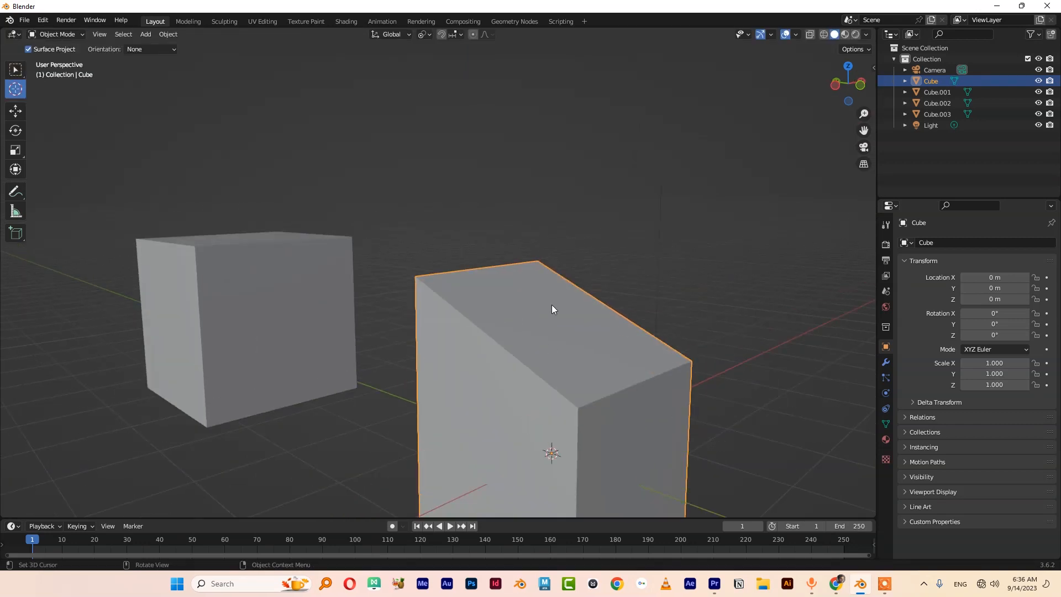
pyautogui.moveTo(550, 334); pyautogui.dragTo(518, 313, button='middle')
pyautogui.scroll(3, 470, 293)
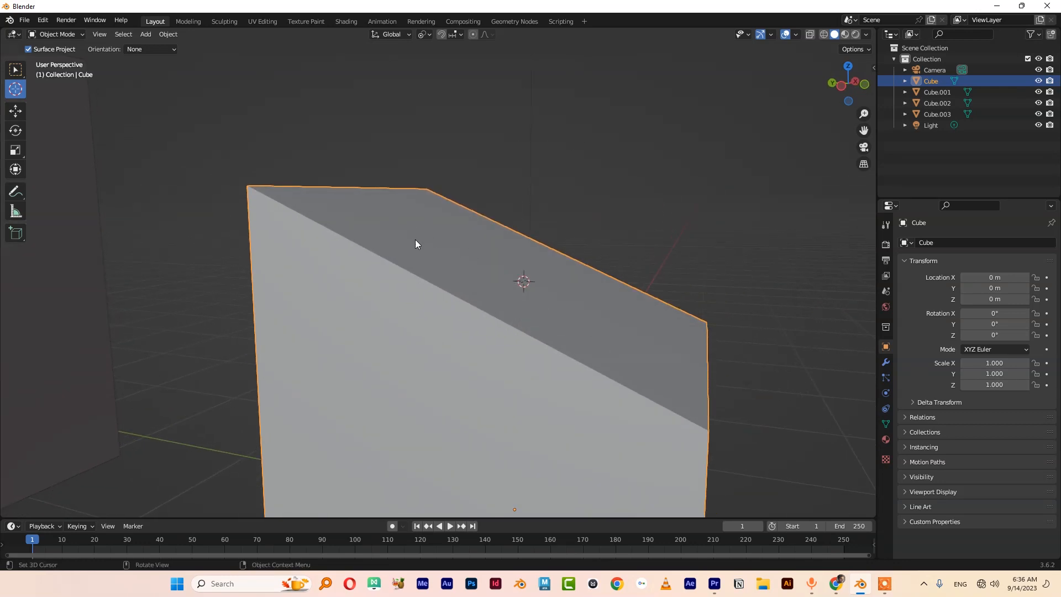
pyautogui.press('n')
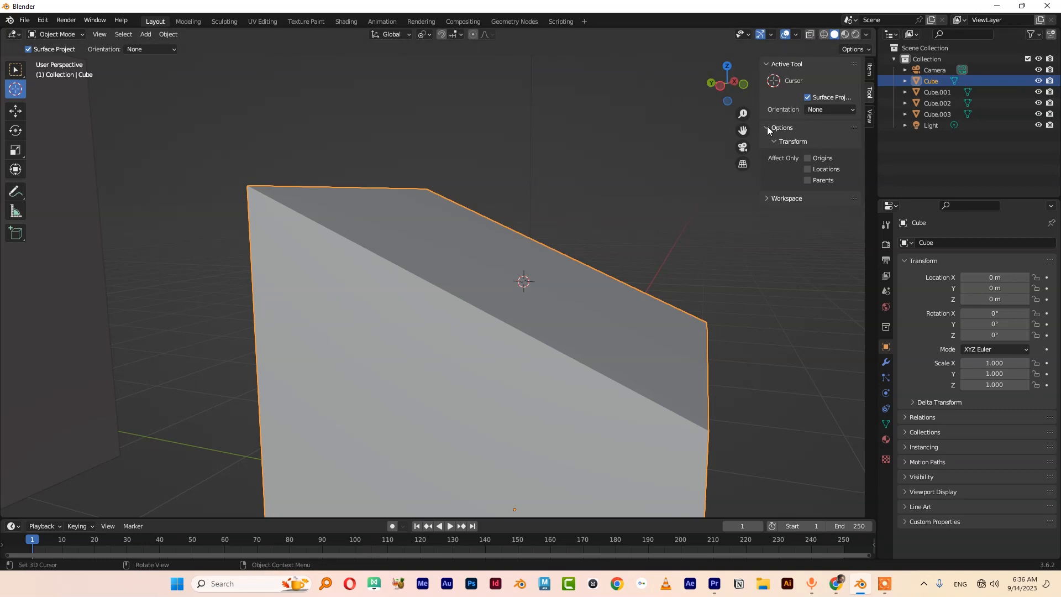
pyautogui.click(824, 110)
pyautogui.click(836, 111)
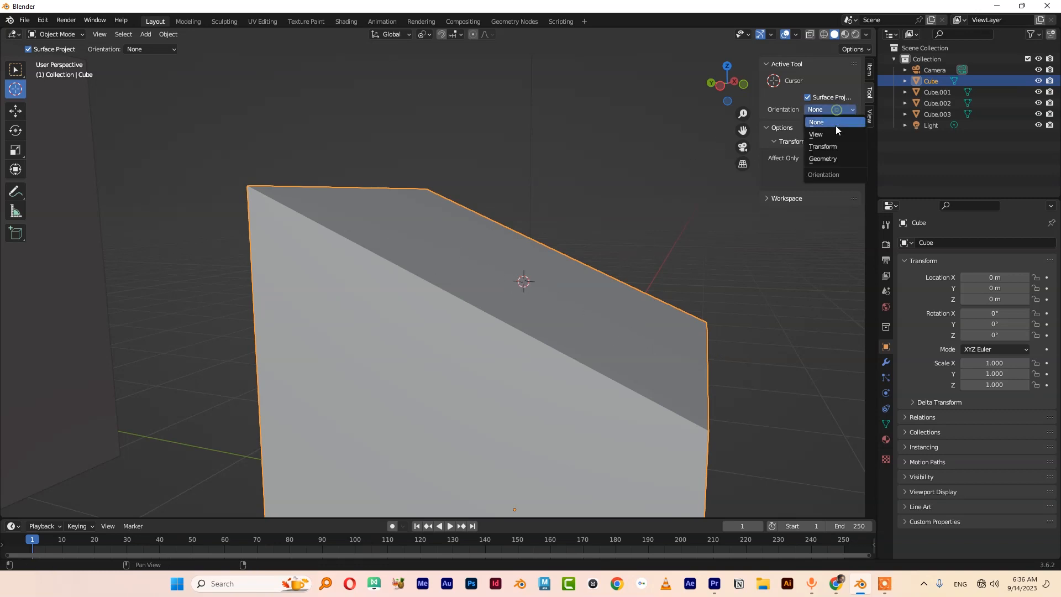
pyautogui.click(828, 160)
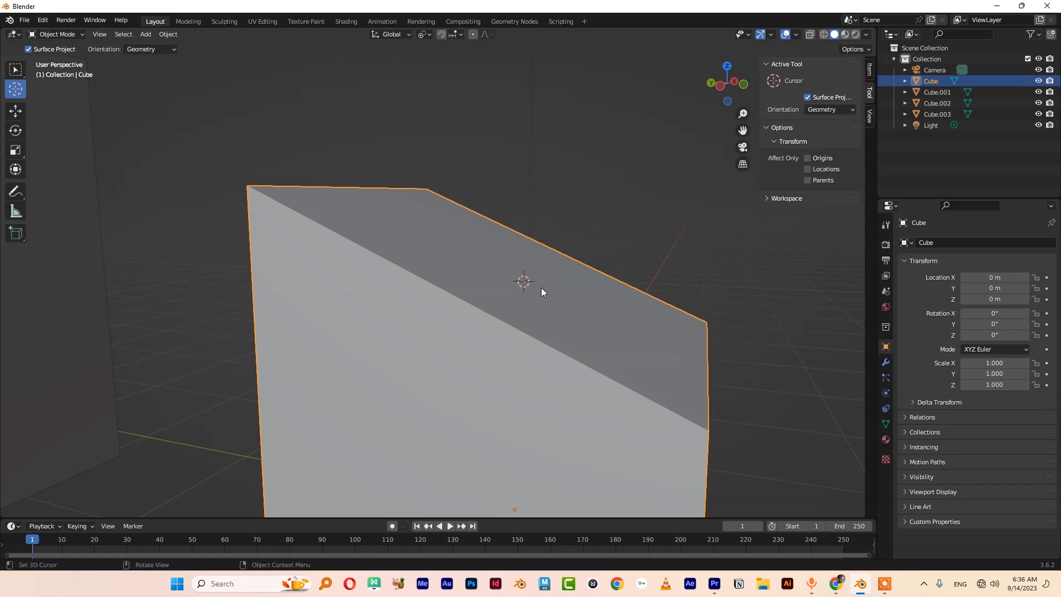
# Step: Place the 3D cursor on the sloped face with Geometry orientation and add a cube at the cursor
pyautogui.moveTo(555, 311); pyautogui.dragTo(507, 298, button='middle')
pyautogui.scroll(2, 461, 284)
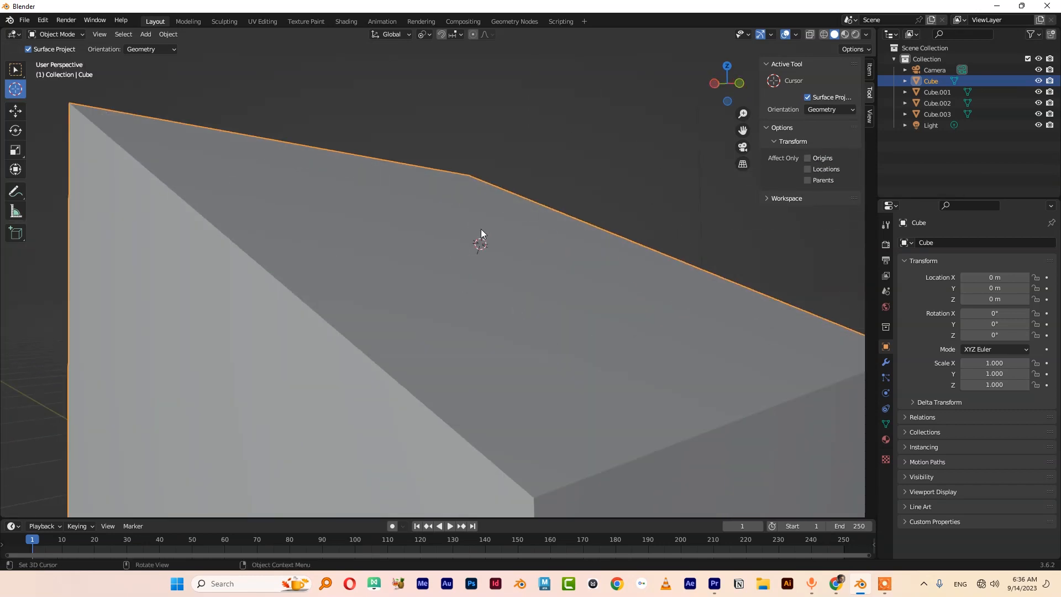
pyautogui.scroll(-3, 390, 296)
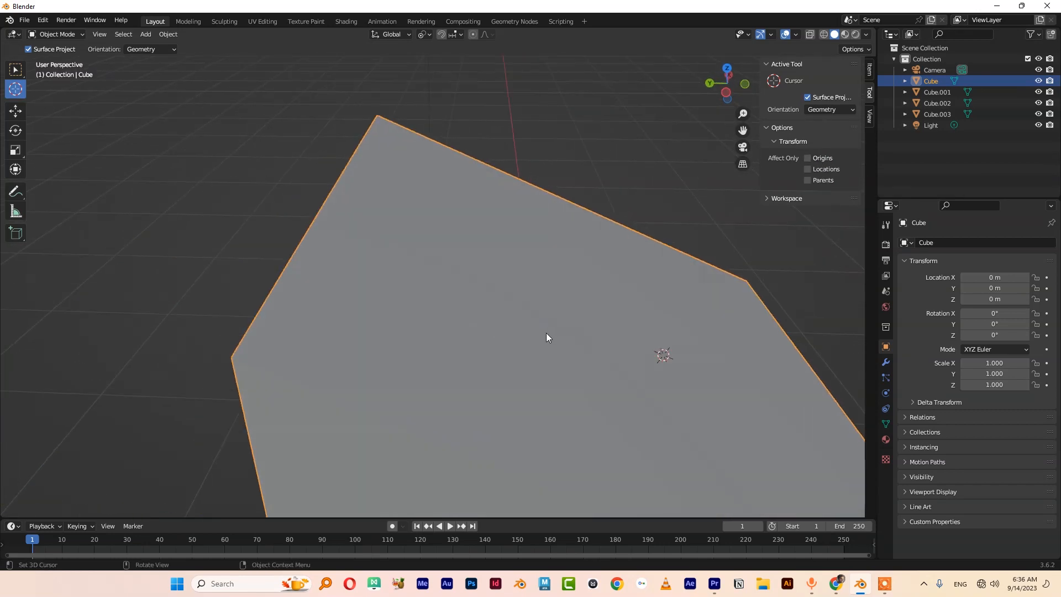
pyautogui.scroll(2, 483, 300)
pyautogui.hotkey('shift', 'a')
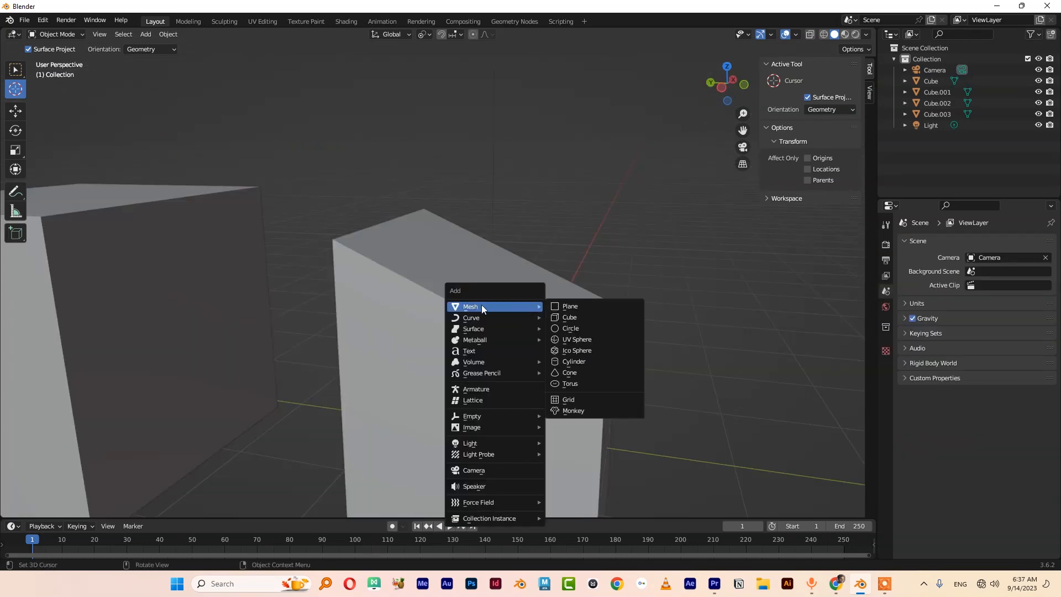
pyautogui.click(575, 319)
pyautogui.moveTo(503, 301)
pyautogui.mouseDown(button='middle')
pyautogui.moveTo(592, 334)
pyautogui.moveTo(521, 334)
pyautogui.moveTo(496, 318)
pyautogui.mouseUp(button='middle')
pyautogui.scroll(2, 490, 307)
pyautogui.scroll(-2, 489, 309)
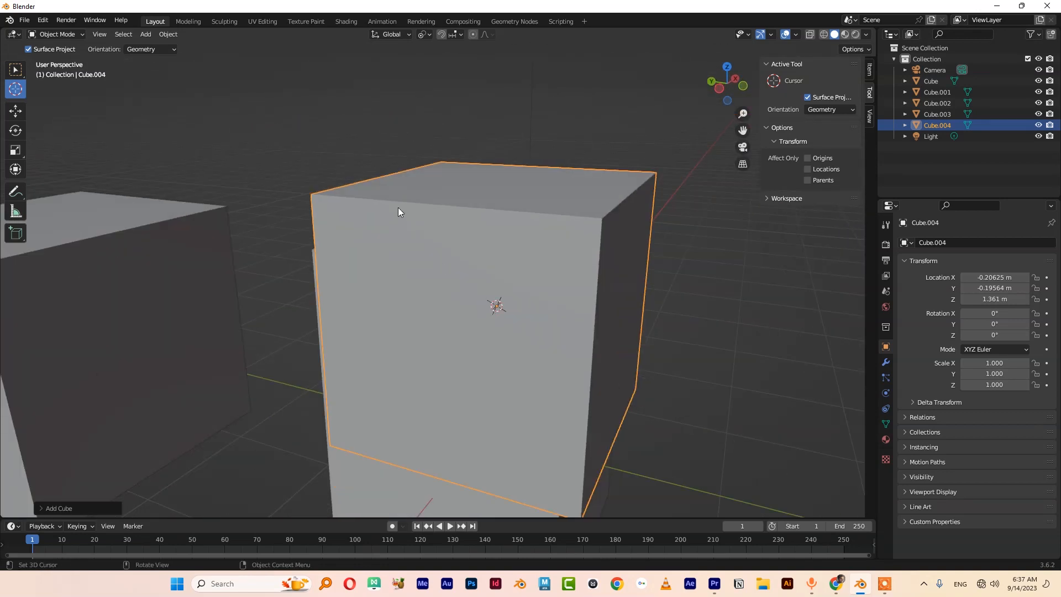
pyautogui.moveTo(484, 269); pyautogui.dragTo(598, 313, button='middle')
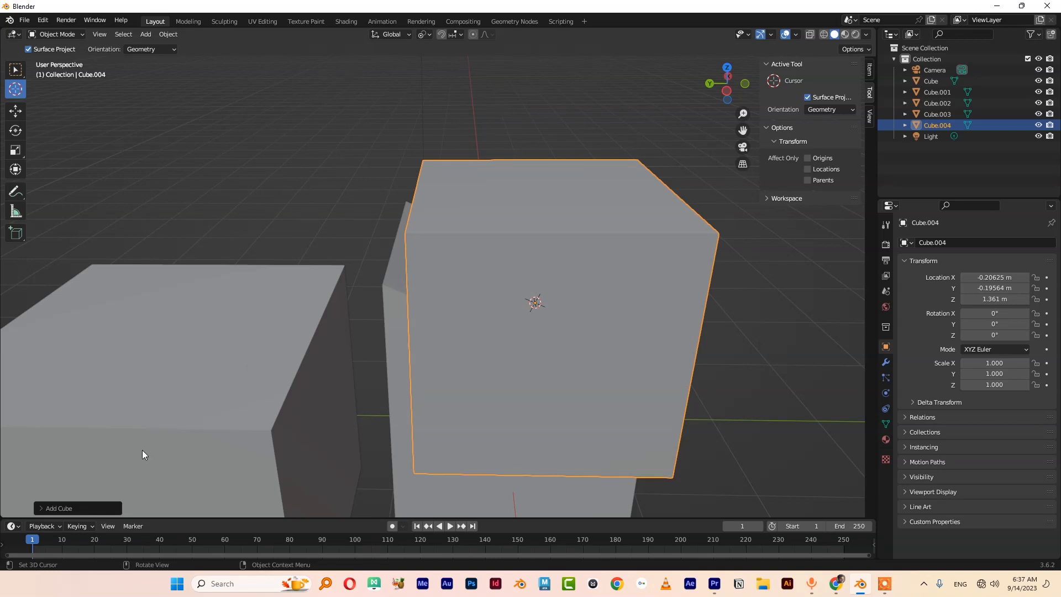
# Step: Align the newly added cube to the 3D Cursor in its creation settings
pyautogui.click(39, 508)
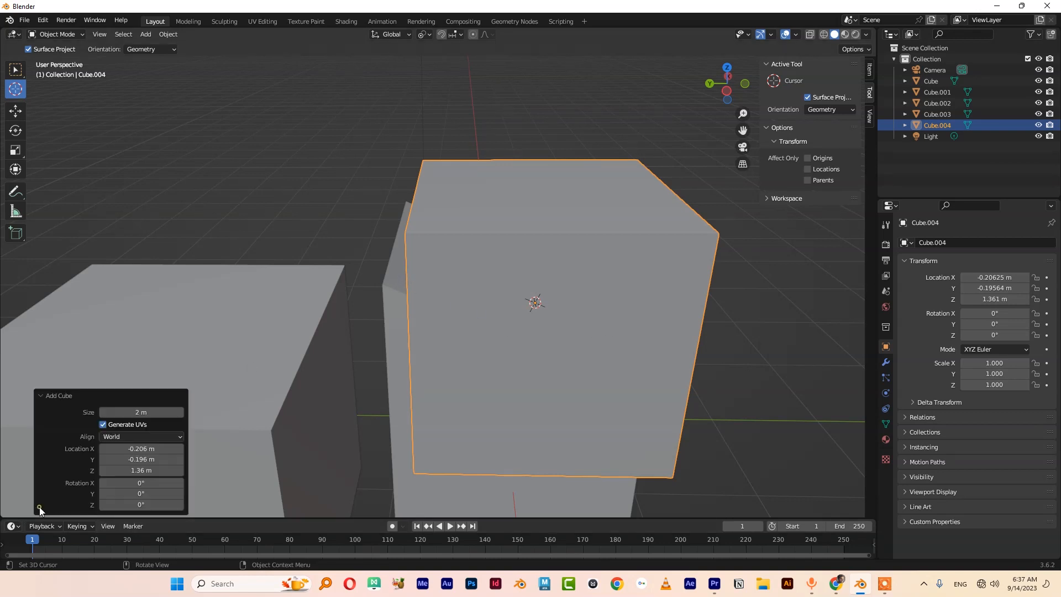
pyautogui.click(141, 439)
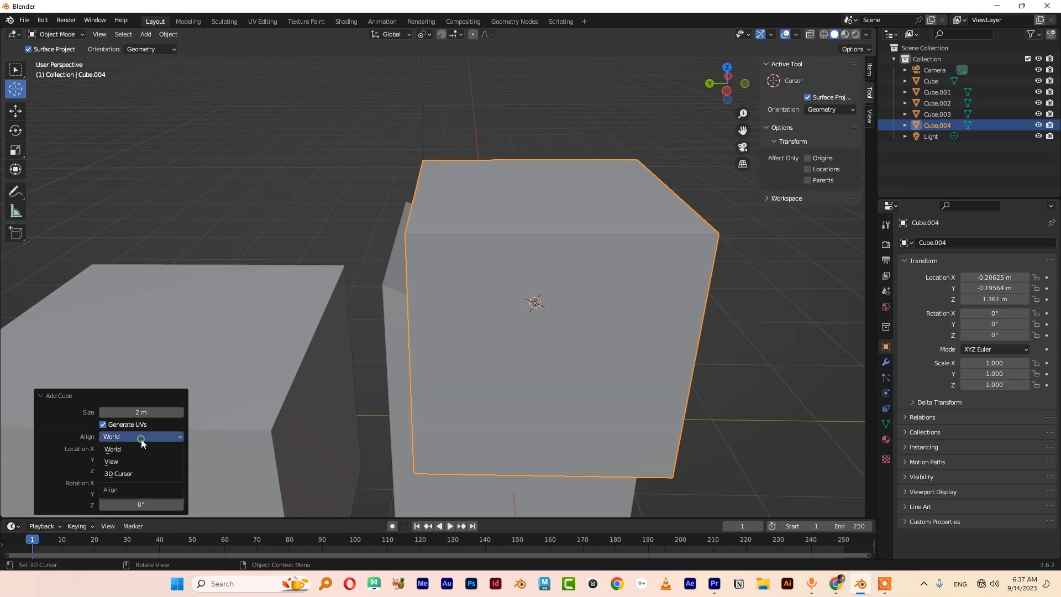
pyautogui.click(120, 475)
# Step: Scale the aligned cube on the sloped face down to about 0.28
pyautogui.moveTo(598, 316); pyautogui.dragTo(539, 318, button='middle')
pyautogui.press('s')
pyautogui.click(525, 354)
pyautogui.moveTo(525, 353); pyautogui.dragTo(530, 383, button='middle')
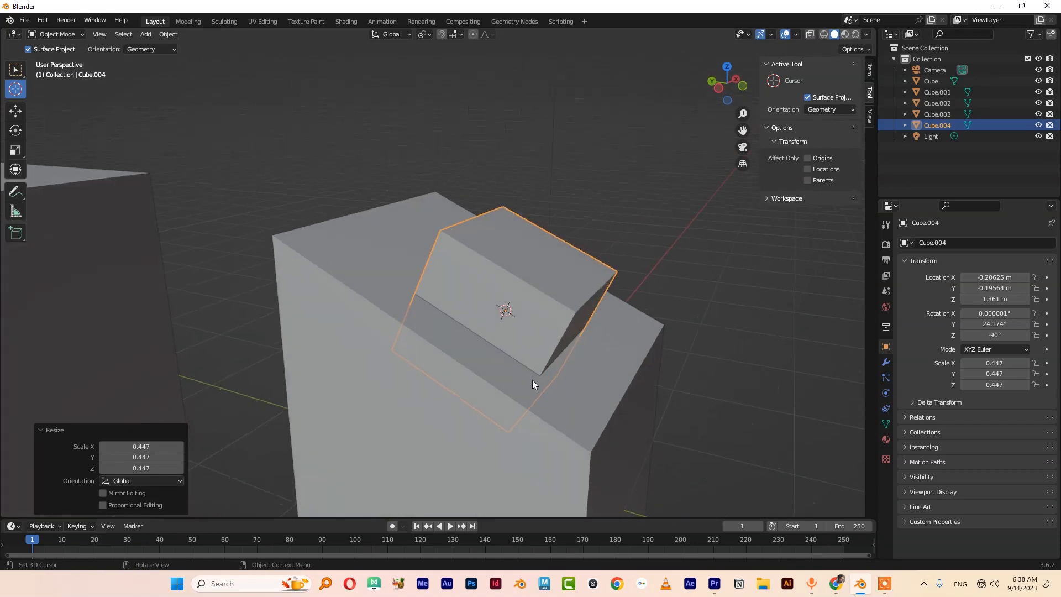
pyautogui.press('s')
pyautogui.click(493, 354)
pyautogui.moveTo(493, 354); pyautogui.dragTo(448, 380, button='middle')
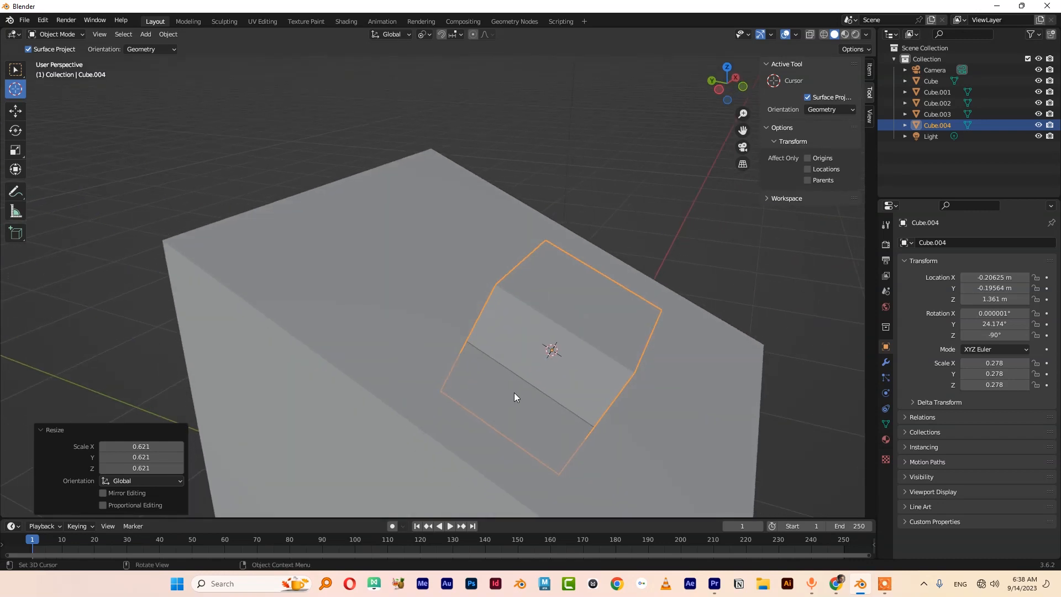